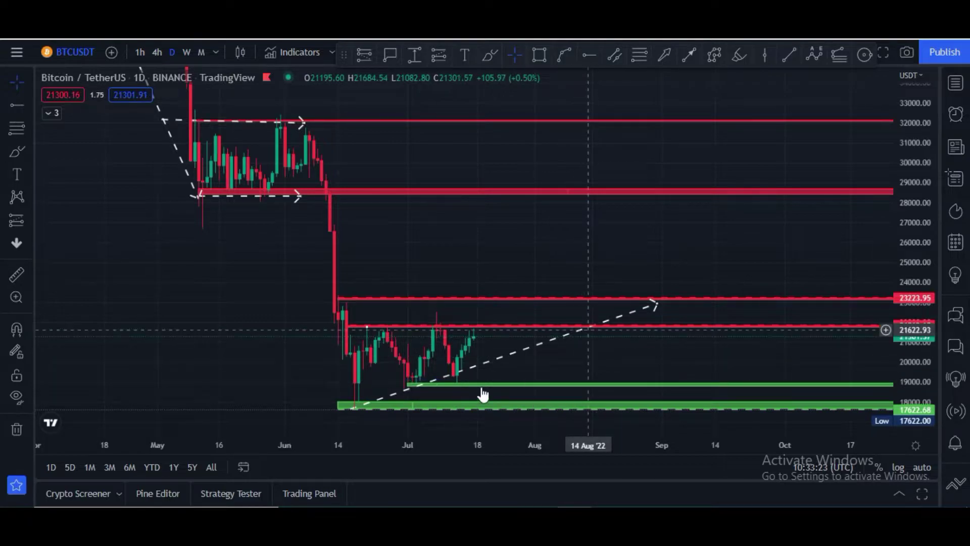
Inspect the green support and red resistance lines and expand the indicator legend.
click(415, 383)
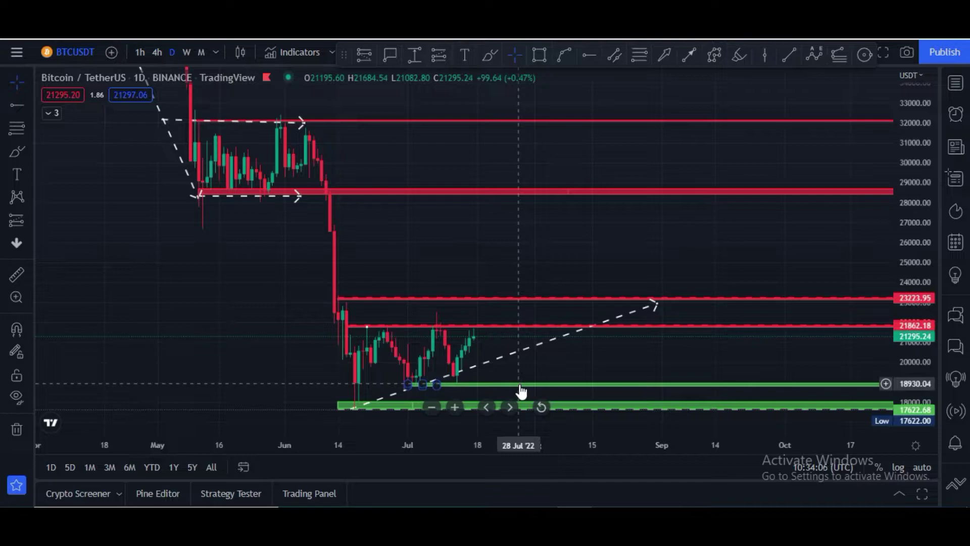
click(48, 116)
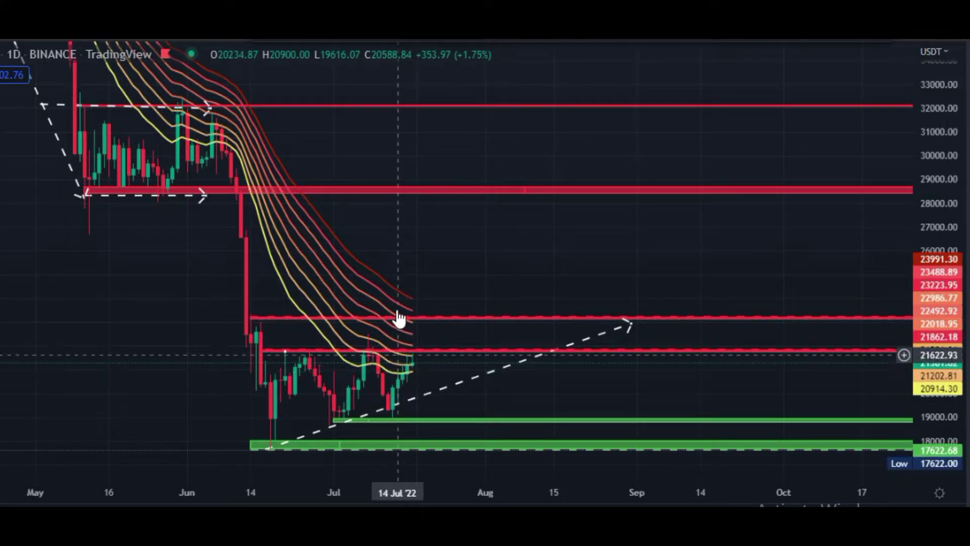
click(438, 319)
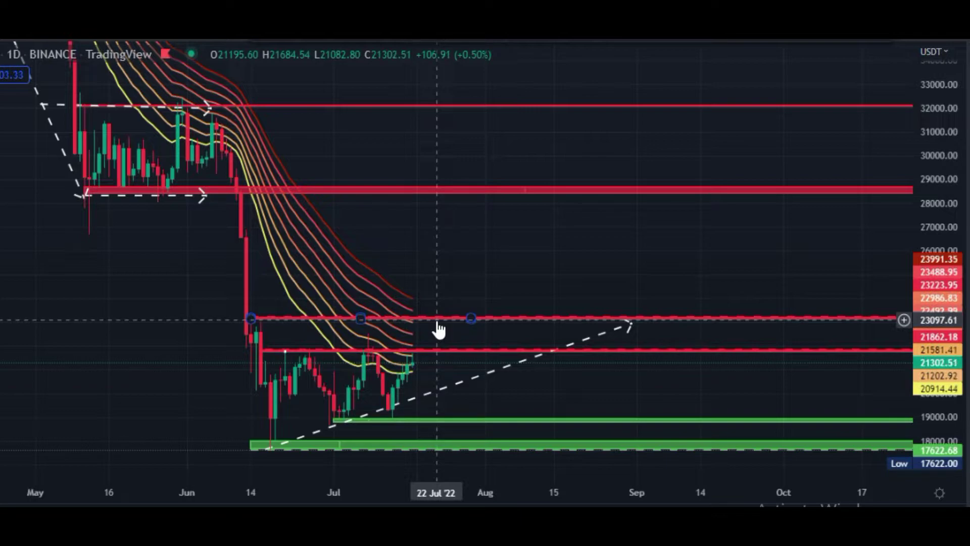
click(427, 303)
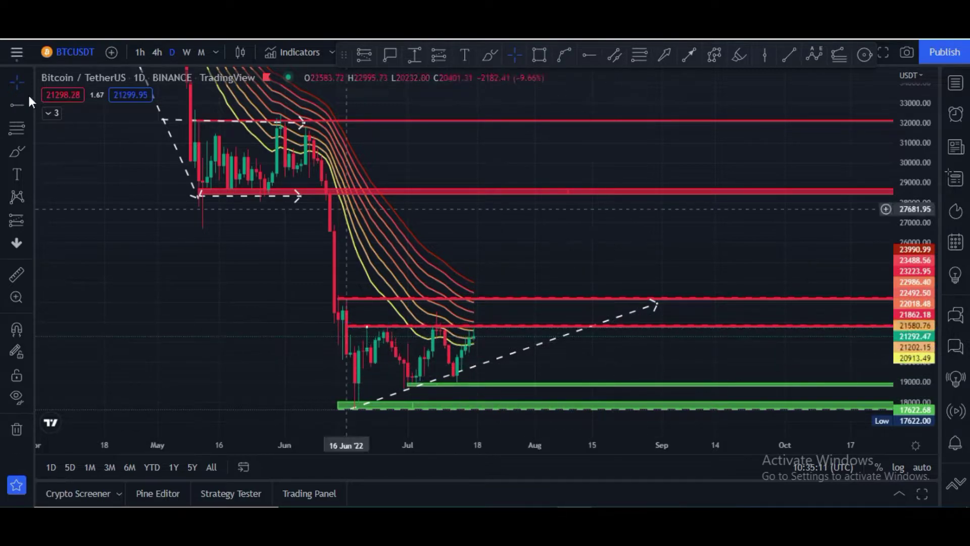
Turn on the CPR by KGS pivot levels and re-enable the EMA Ribbon in the legend.
click(57, 113)
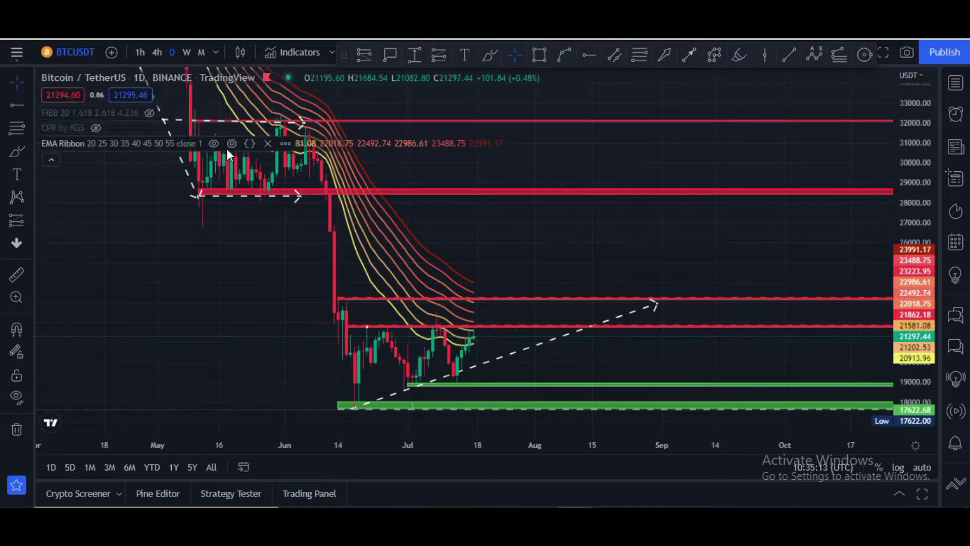
click(214, 146)
click(96, 131)
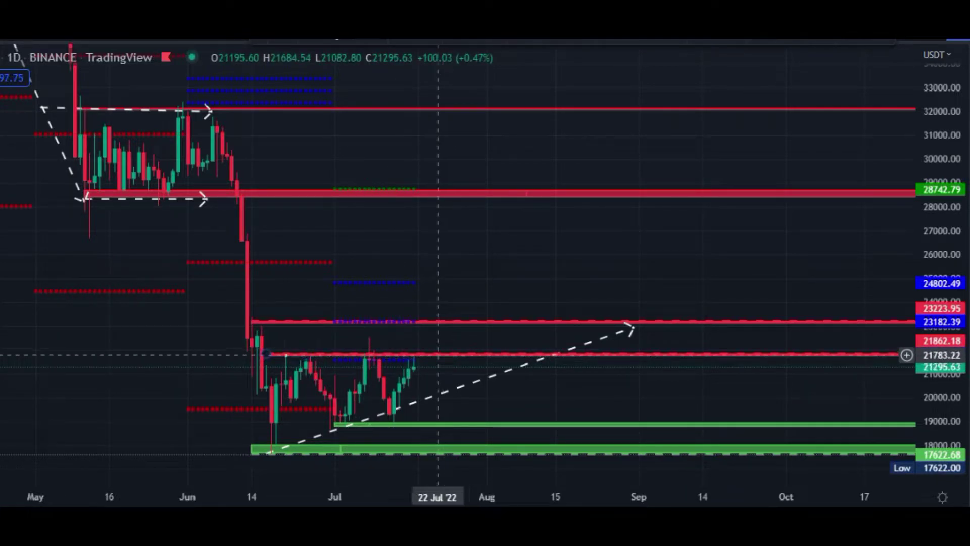
mouse_move(58, 137)
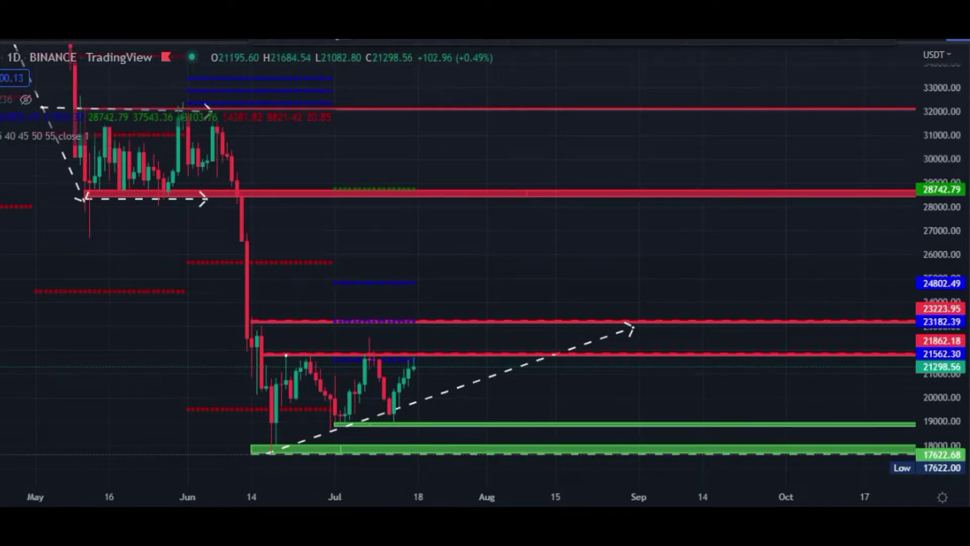
click(96, 136)
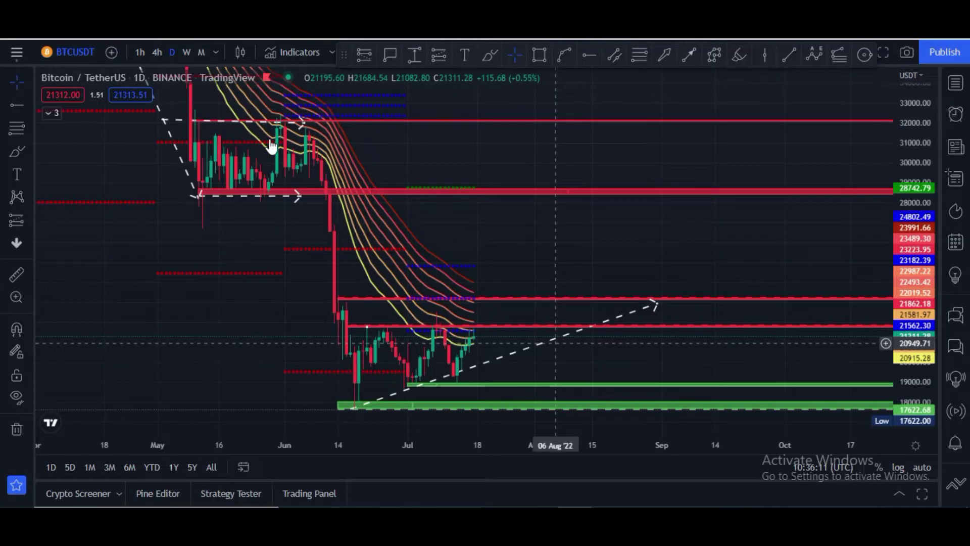
Hide the EMA Ribbon and CPR by KGS indicators and collapse the legend.
click(49, 112)
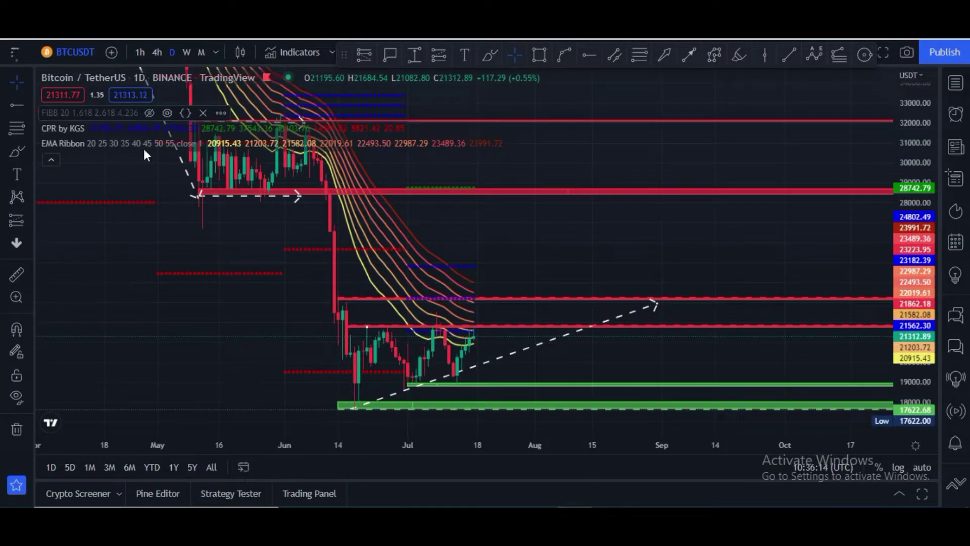
click(214, 144)
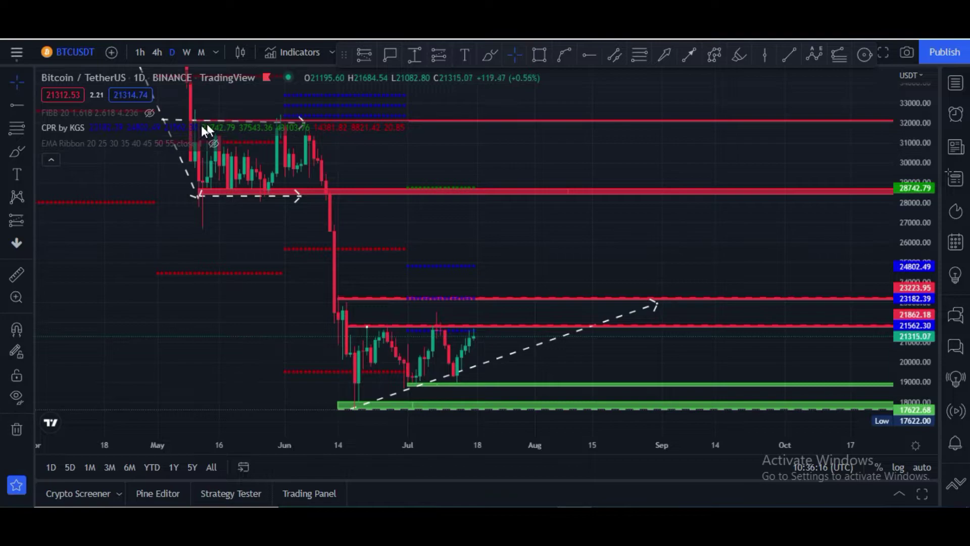
click(97, 128)
click(51, 159)
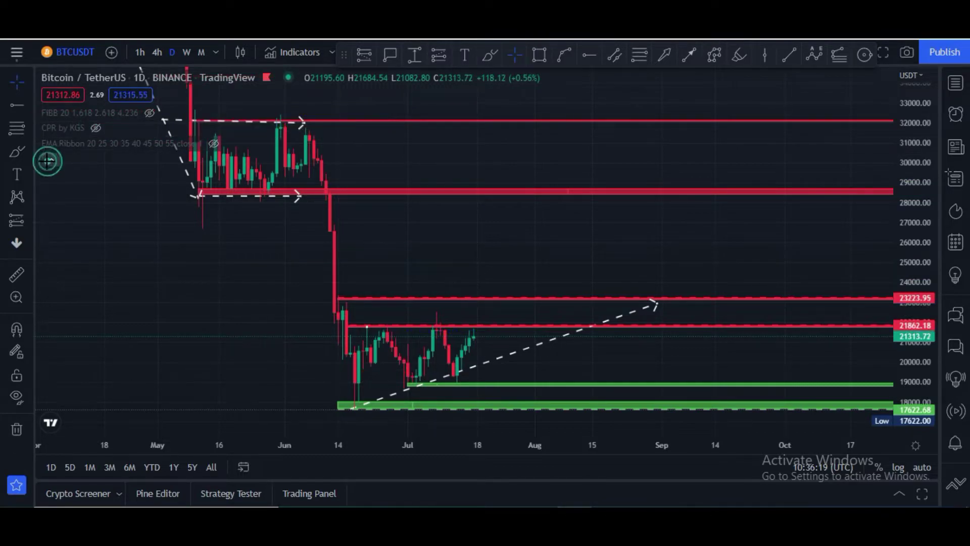
Draw a trial Fibonacci retracement from 32170 to 17615.65, then delete it.
click(16, 128)
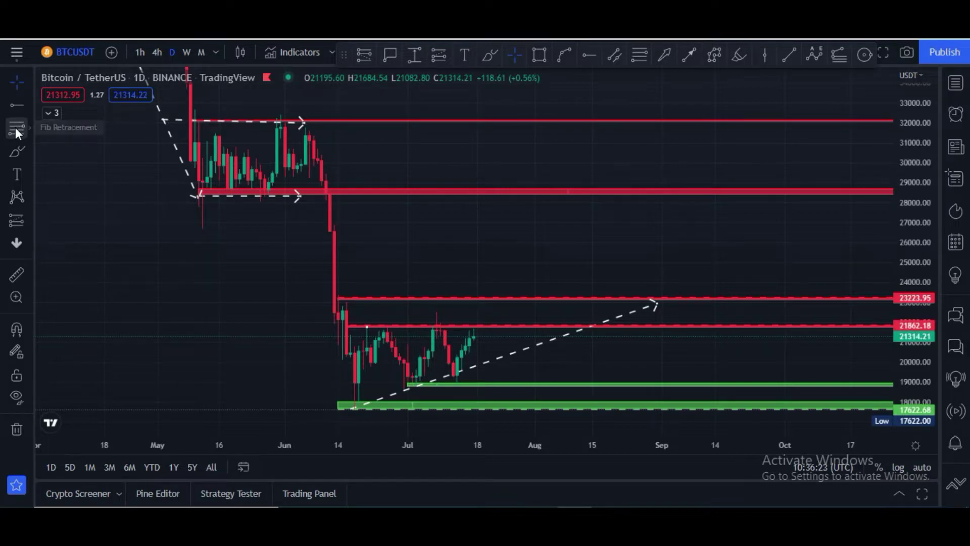
click(207, 119)
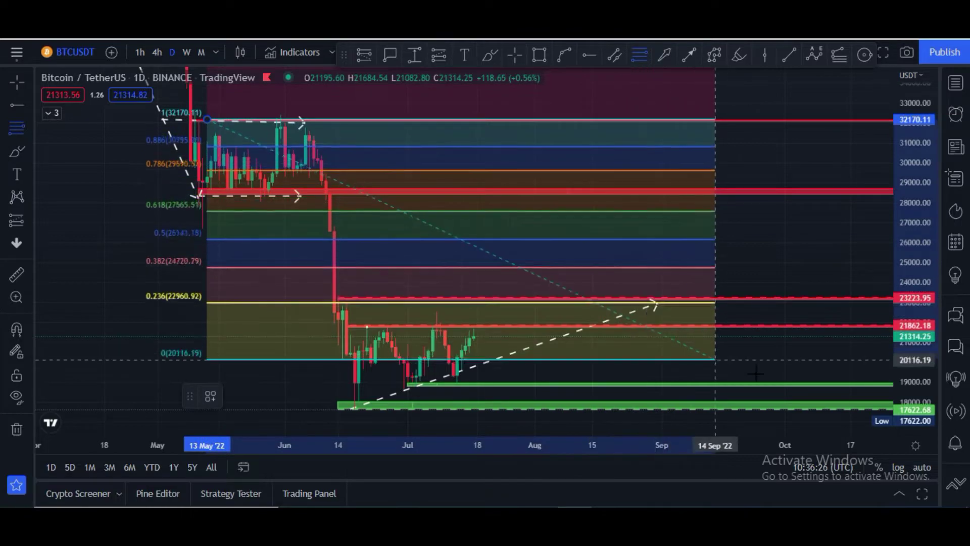
click(814, 410)
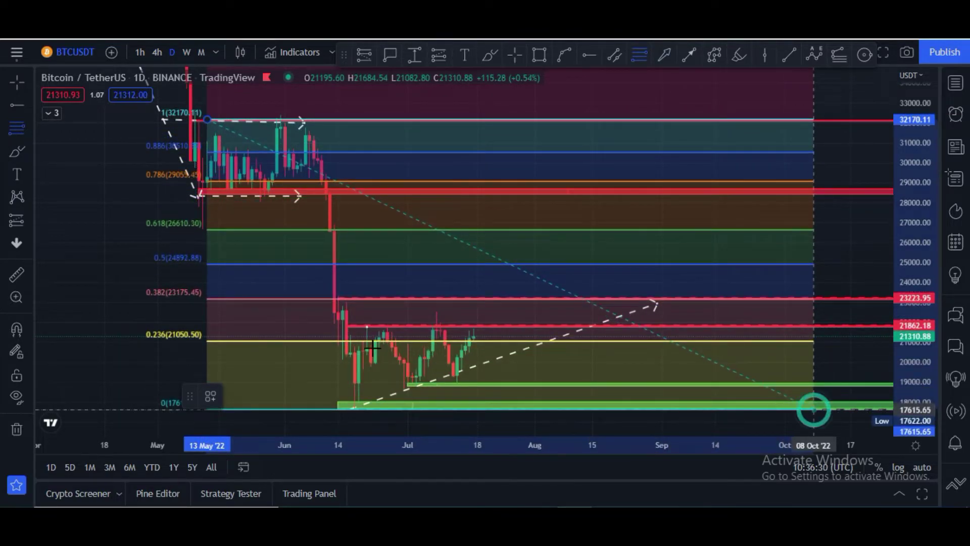
click(81, 262)
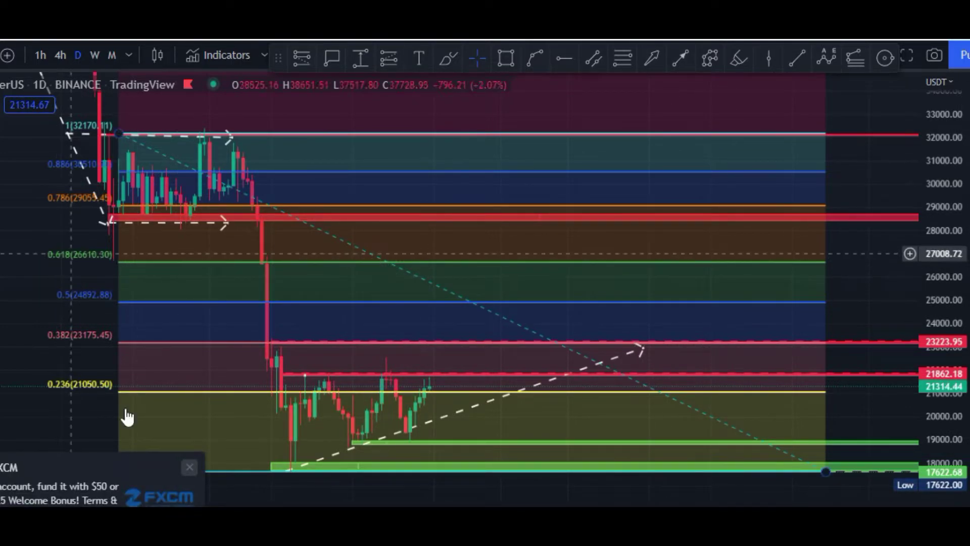
click(190, 468)
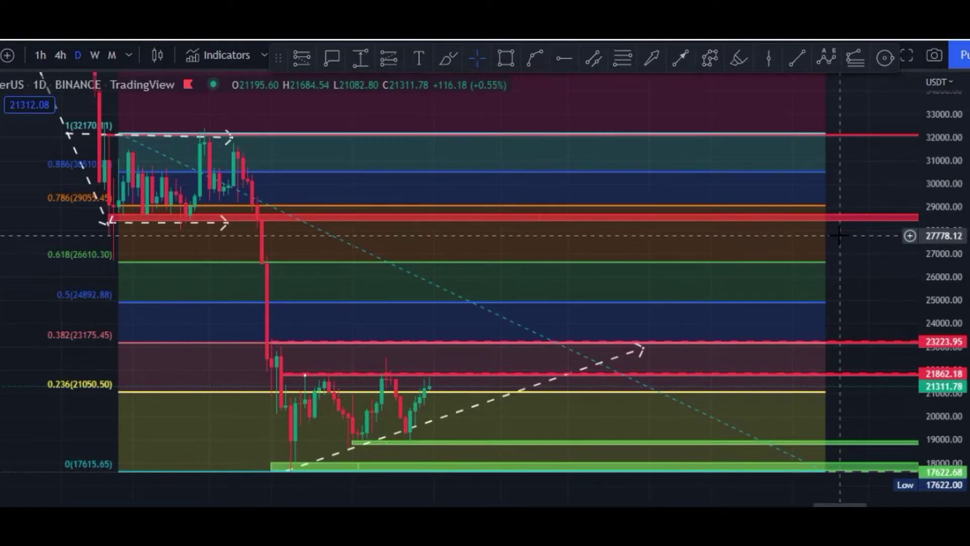
click(823, 232)
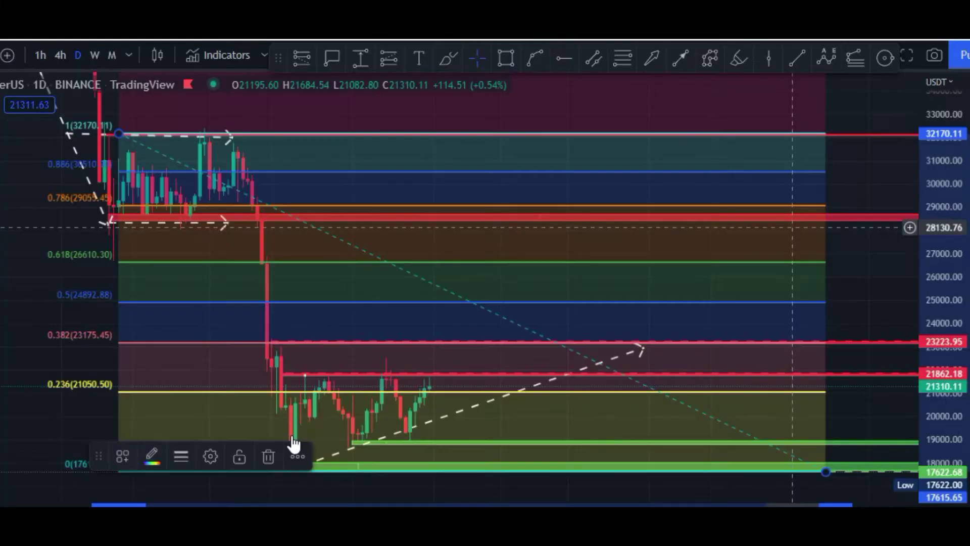
click(268, 456)
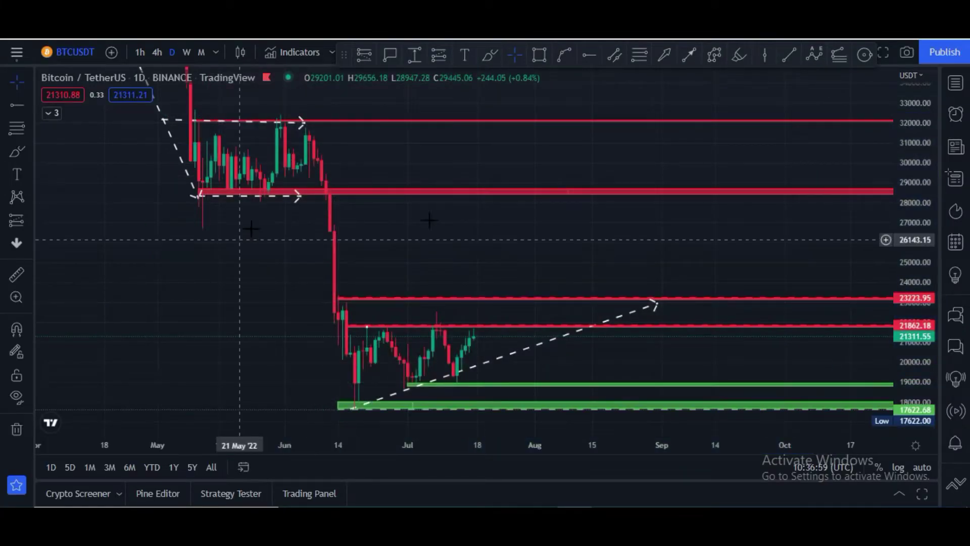
Draw a Fibonacci retracement from the June low 17711.82 up to 22552.62.
click(15, 128)
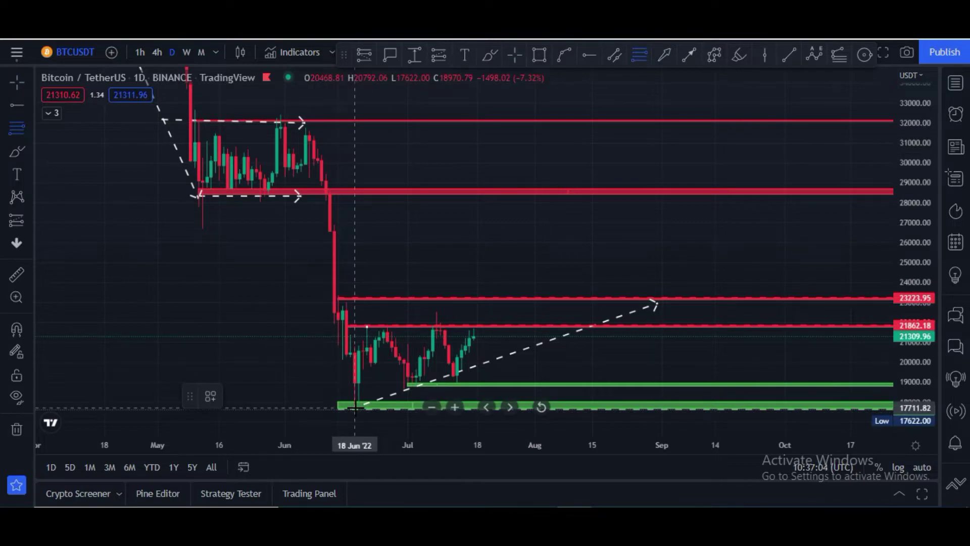
click(354, 407)
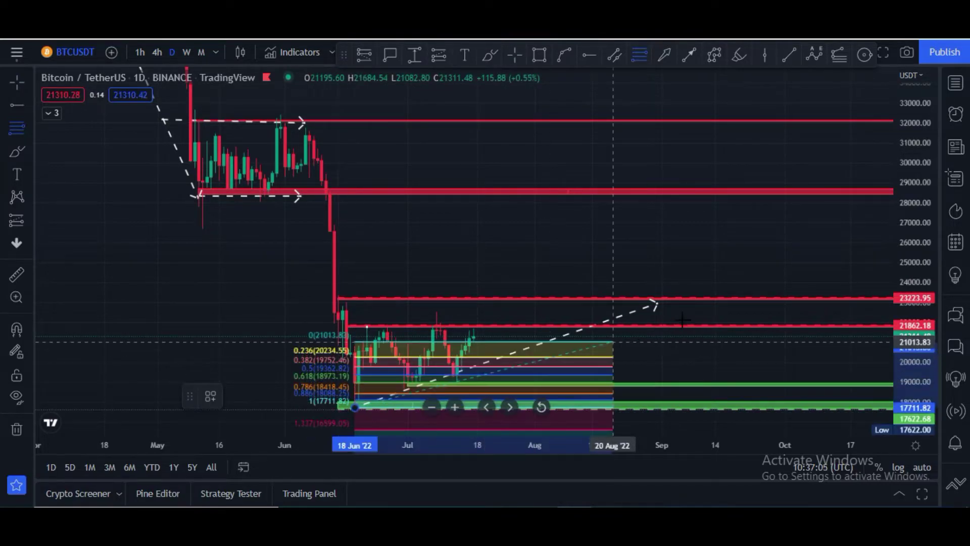
click(708, 311)
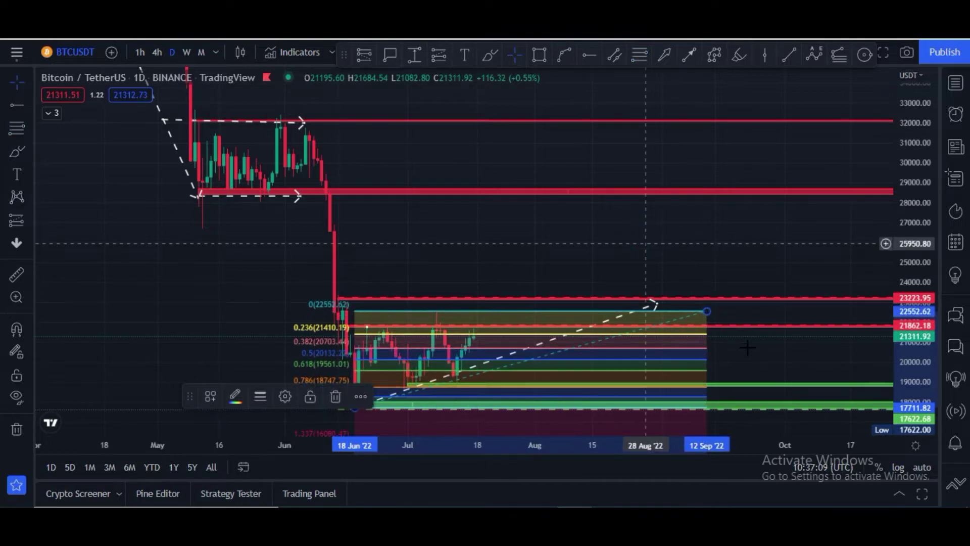
Rescale the chart and move the red resistance line to 21862.18.
drag(678, 254, 692, 157)
drag(918, 379, 920, 303)
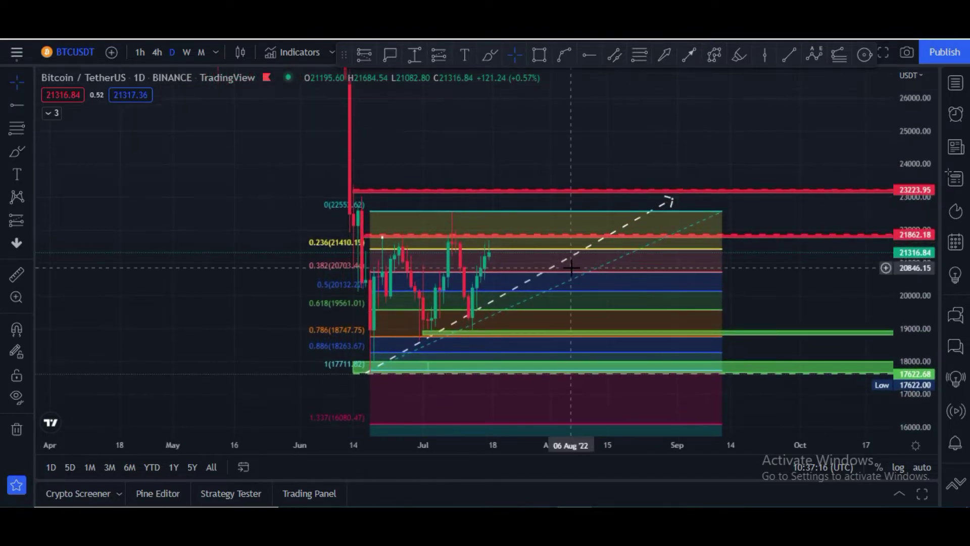
drag(649, 445, 574, 445)
drag(458, 147, 607, 147)
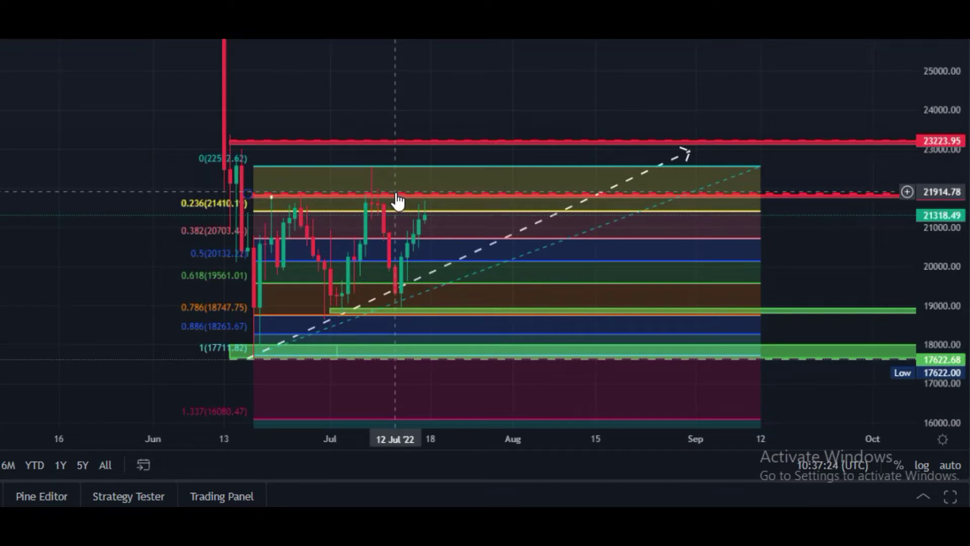
drag(397, 200, 455, 202)
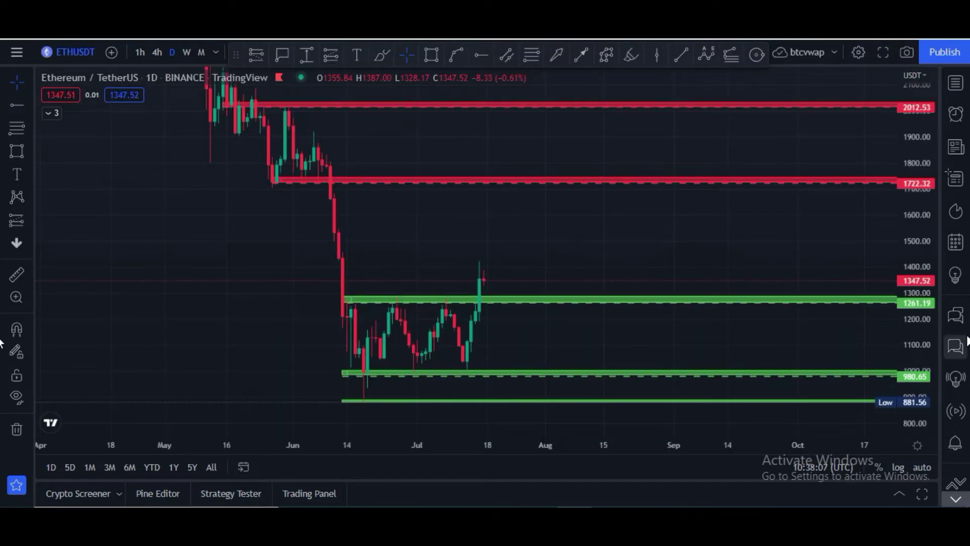
Inspect the 980.65 and 1261.19 green support lines on the ETHUSDT chart.
click(809, 374)
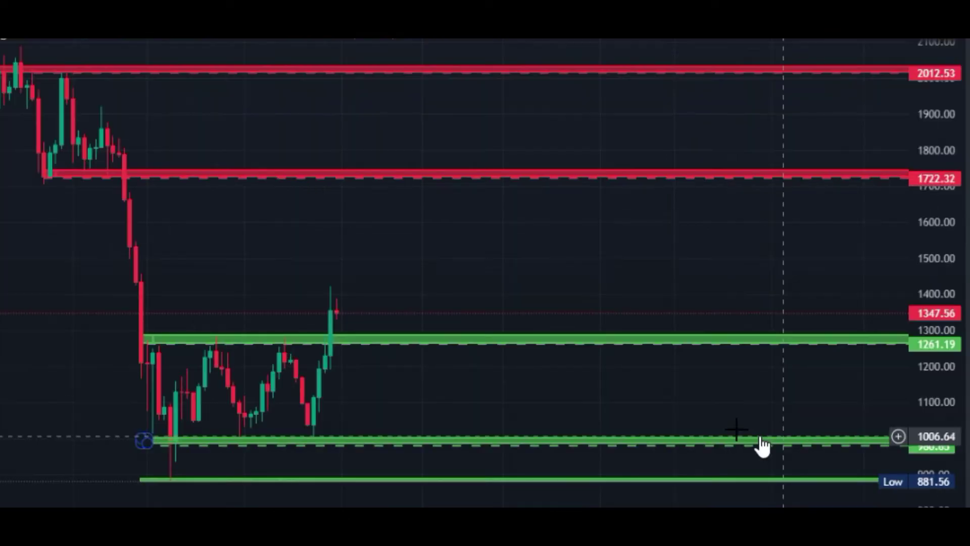
click(563, 399)
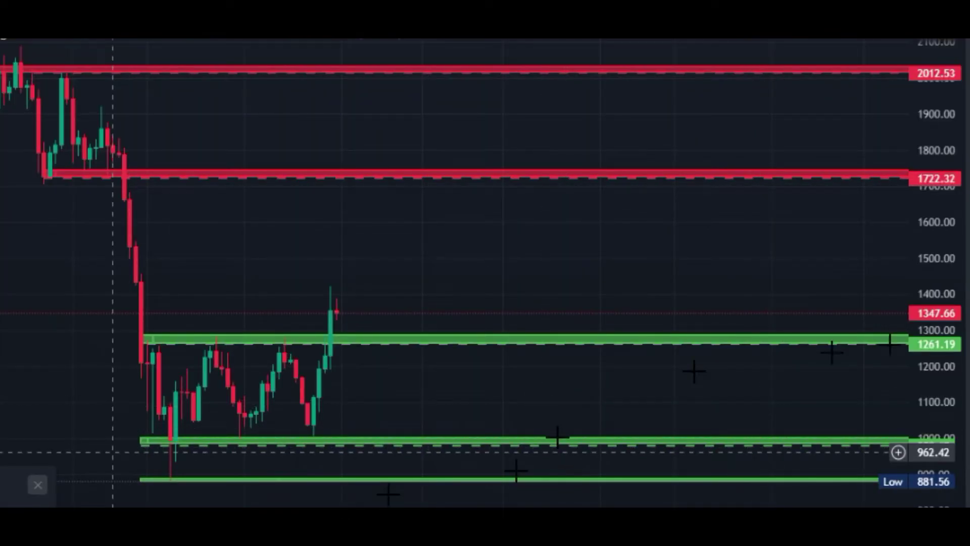
click(306, 342)
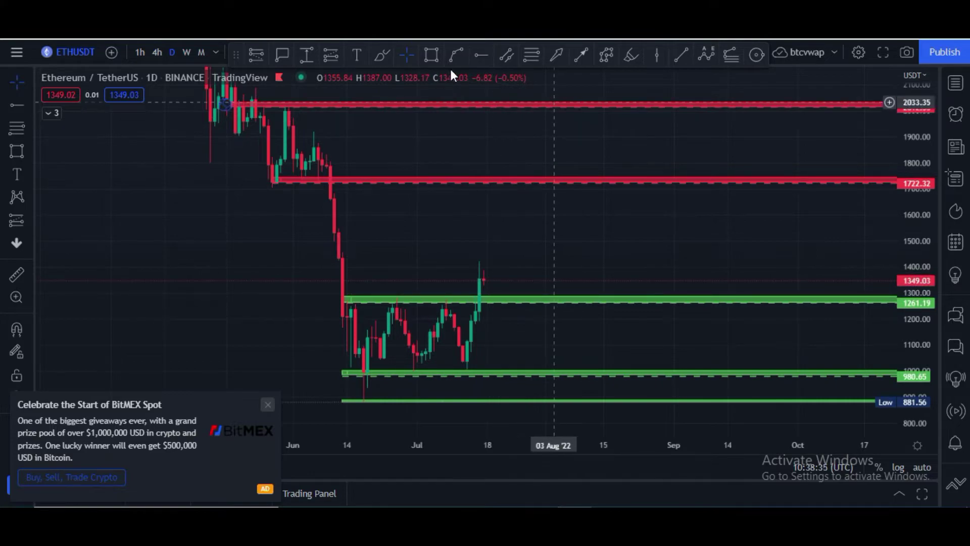
Brush a path dipping to the 1261.19 support, then curving up in arrows toward 1580.
click(382, 55)
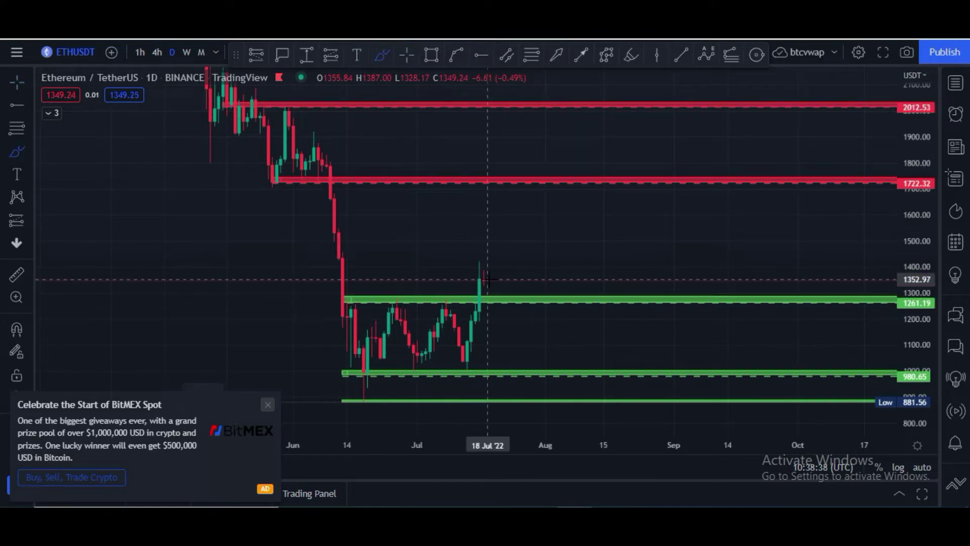
drag(488, 279, 514, 294)
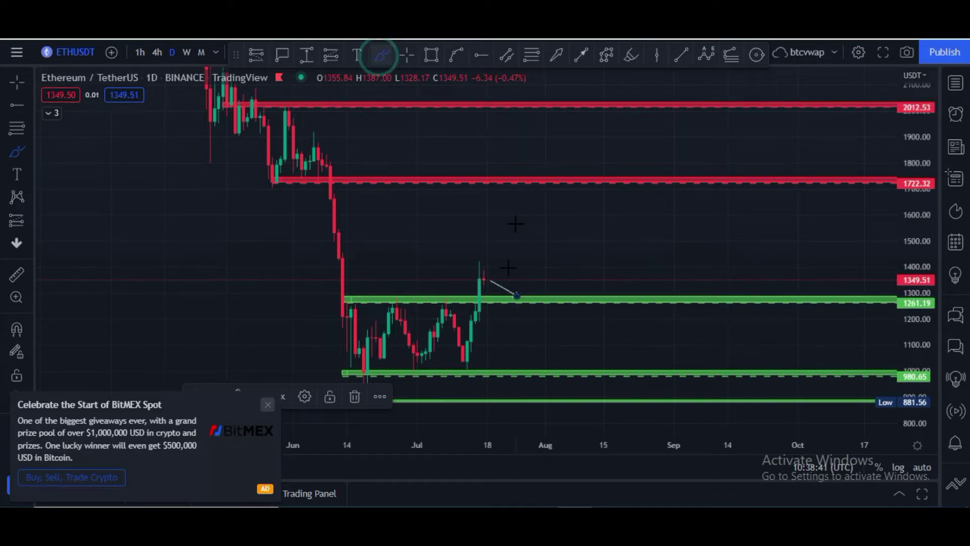
mouse_move(520, 294)
mouse_down()
mouse_move(558, 249)
mouse_move(591, 264)
mouse_up()
click(384, 60)
mouse_move(590, 262)
mouse_down()
mouse_move(622, 224)
mouse_move(652, 237)
mouse_move(668, 221)
mouse_up()
click(383, 55)
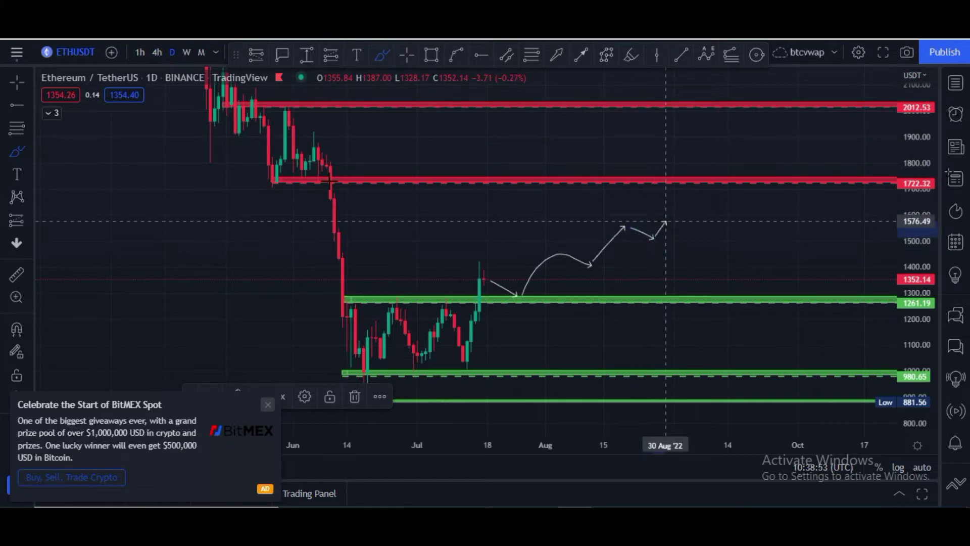
click(708, 216)
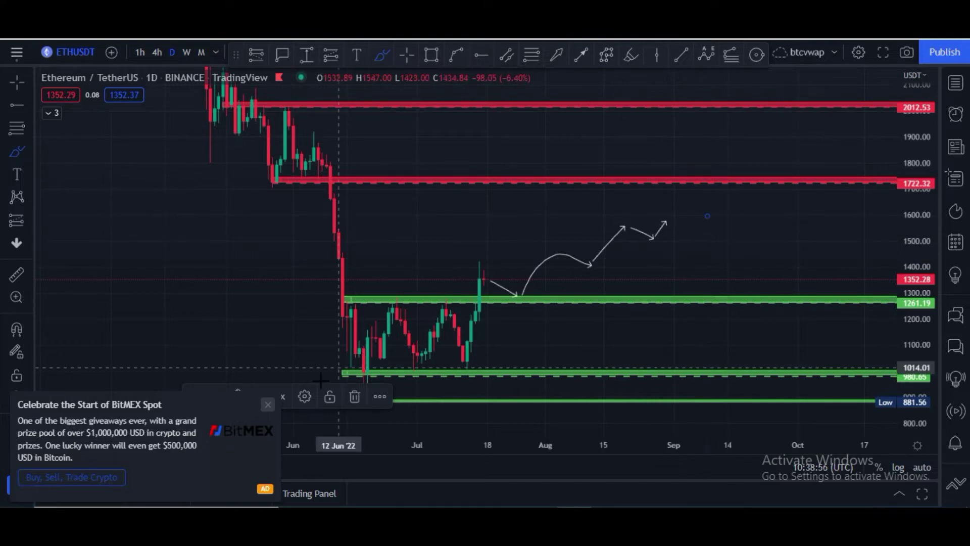
Dismiss the BitMEX ad and upgrade offer, and return to the crosshair cursor.
click(352, 399)
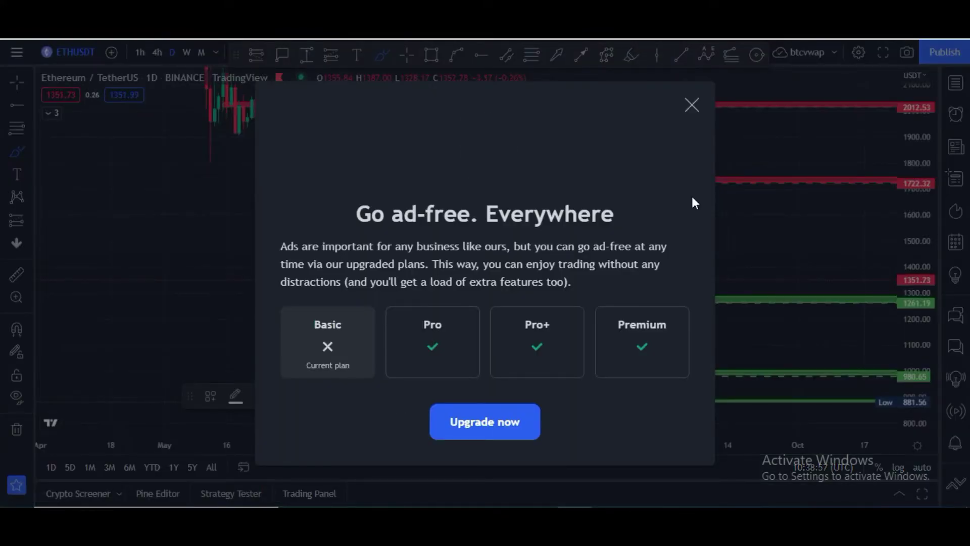
click(685, 106)
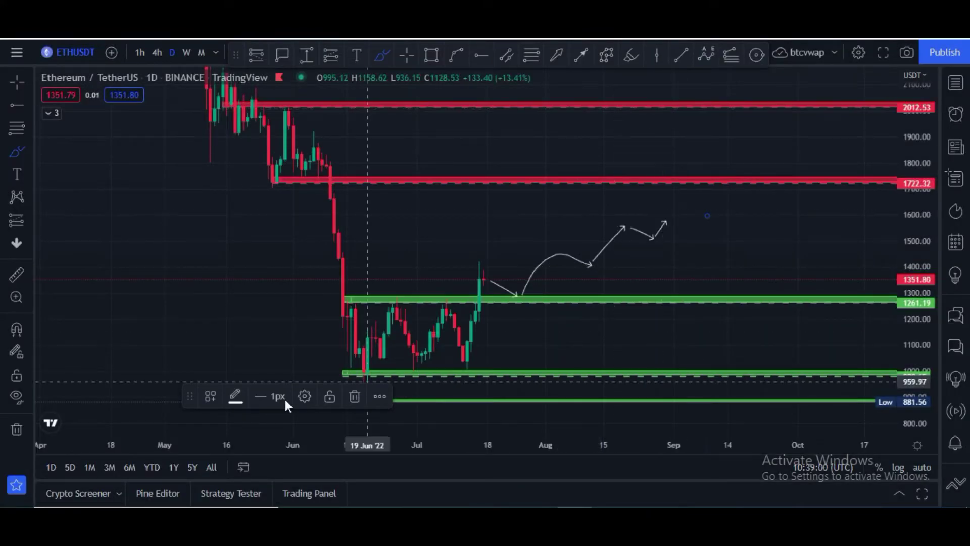
key(Escape)
click(146, 311)
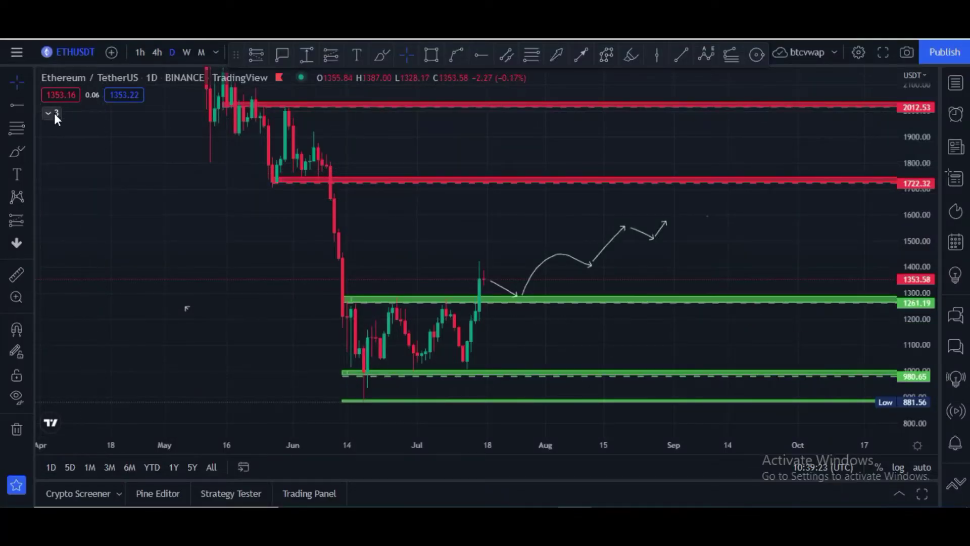
click(54, 113)
click(212, 144)
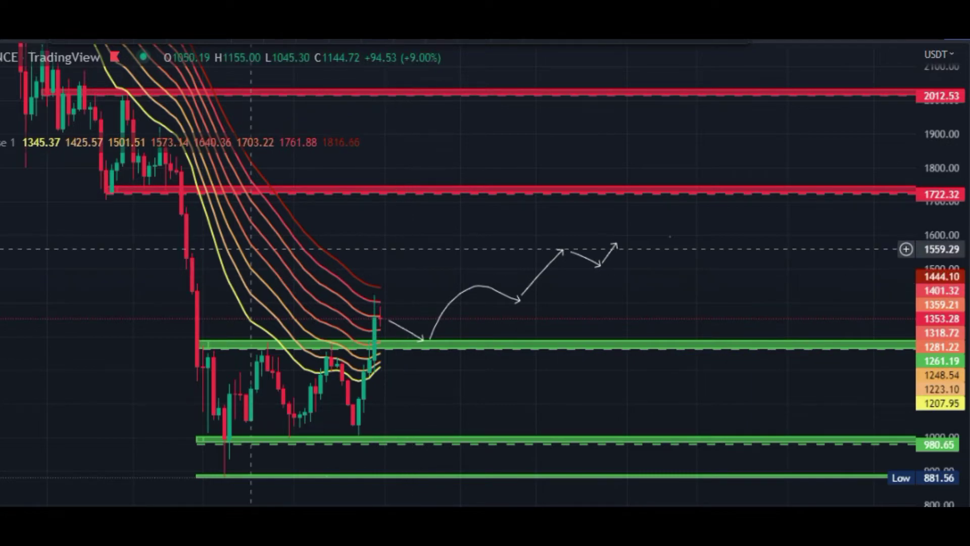
Hide the EMA Ribbon so CPR pivot levels 1427.07, 1308.38 and 1189.70 show.
click(26, 143)
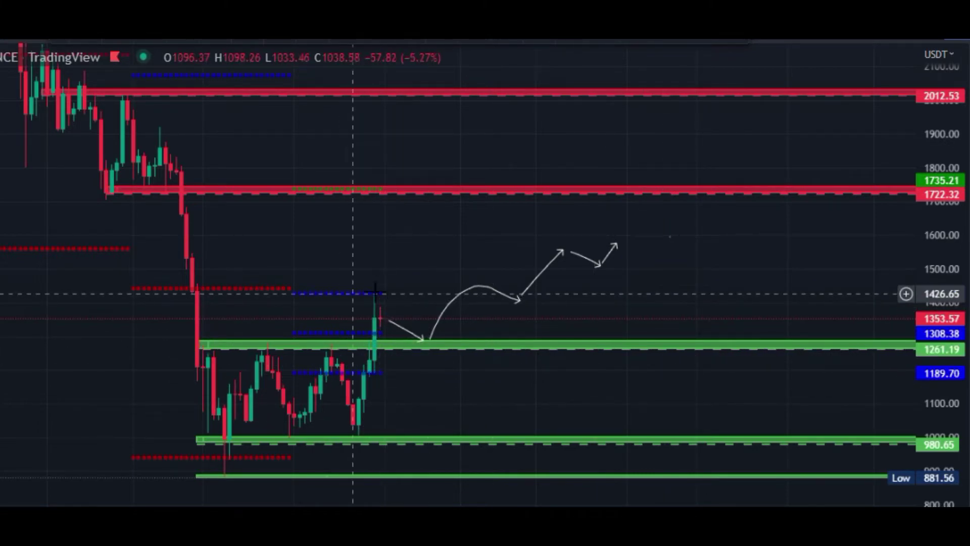
Compress the ETHUSDT price scale so the chart reaches down to about 700.
drag(948, 293, 946, 334)
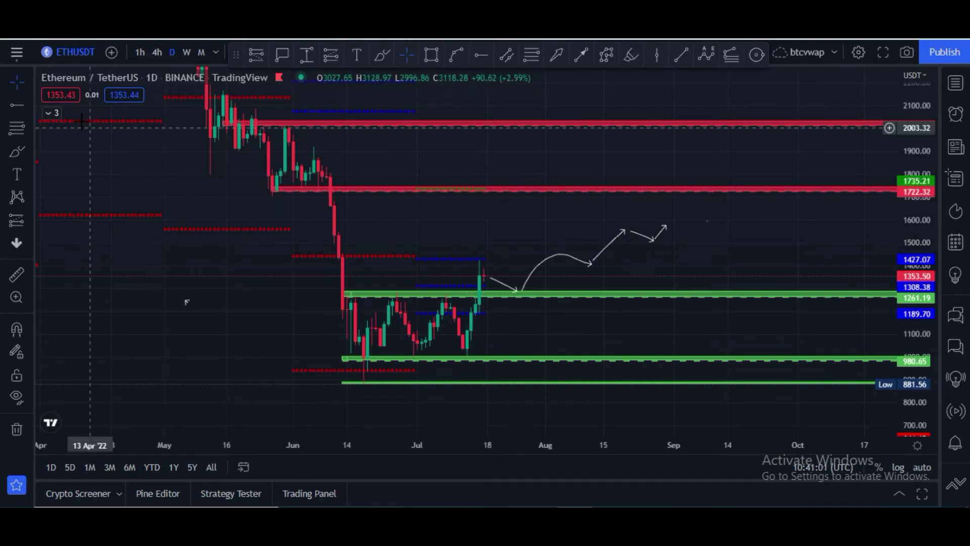
Hide the CPR by KGS levels and collapse the indicator legend.
click(46, 120)
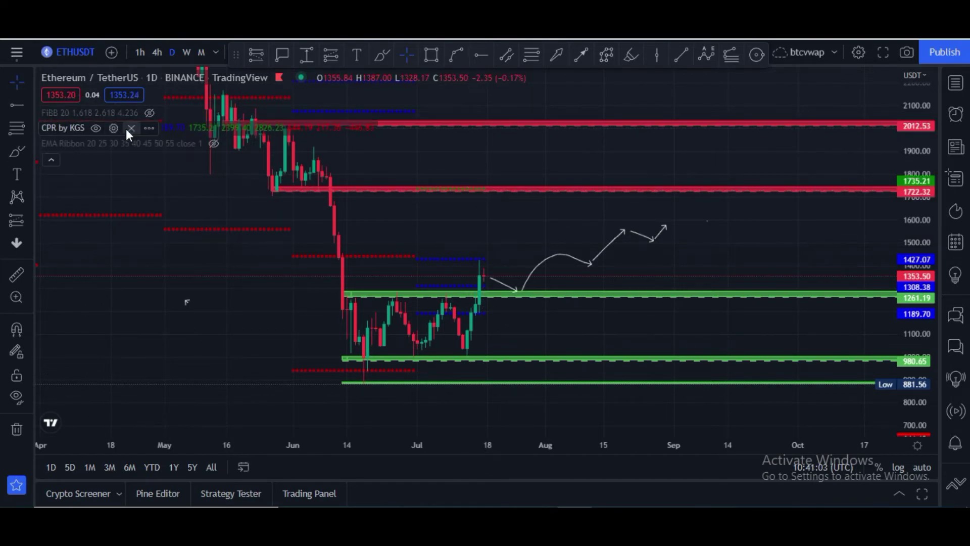
click(97, 128)
click(51, 160)
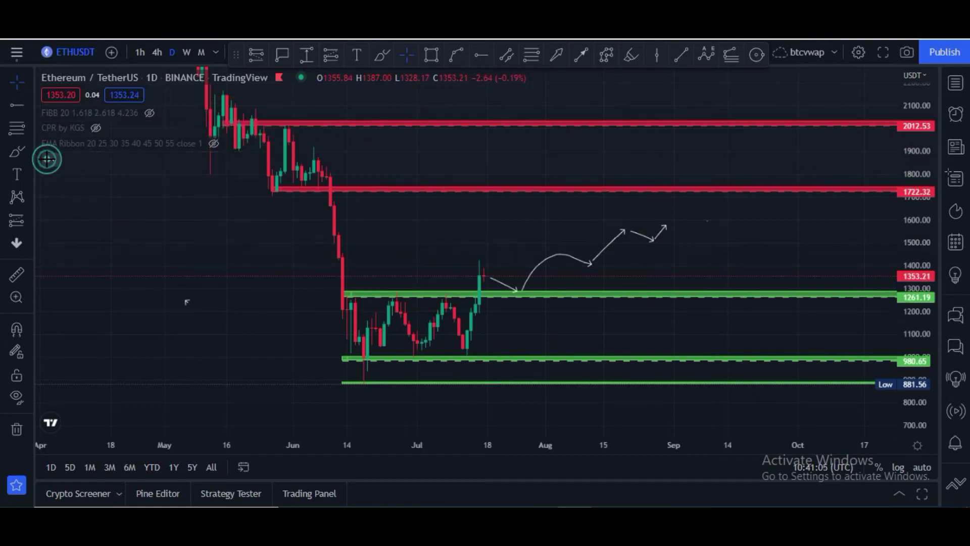
Draw a Fibonacci retracement from the 2036.90 high down to the 892.28 low.
click(17, 128)
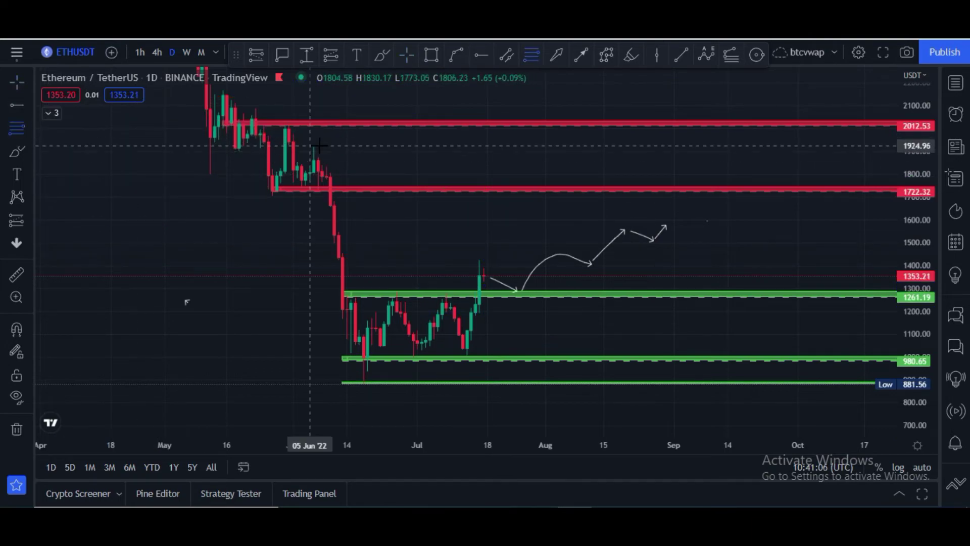
click(220, 120)
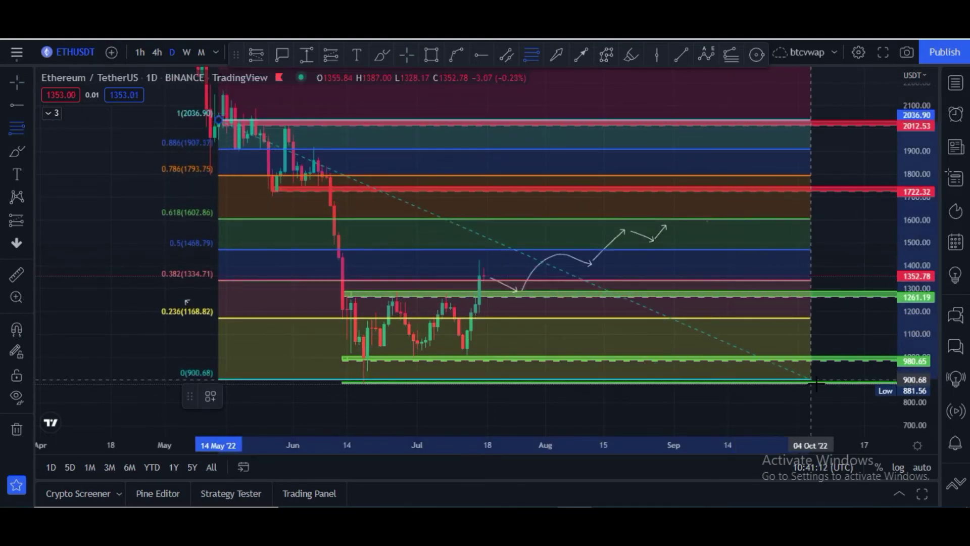
click(828, 399)
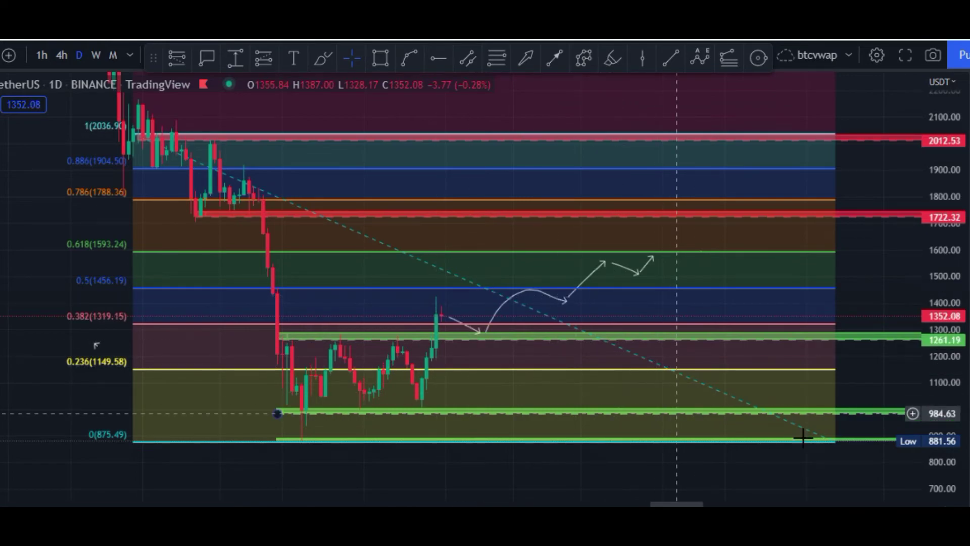
drag(833, 443, 836, 443)
click(660, 275)
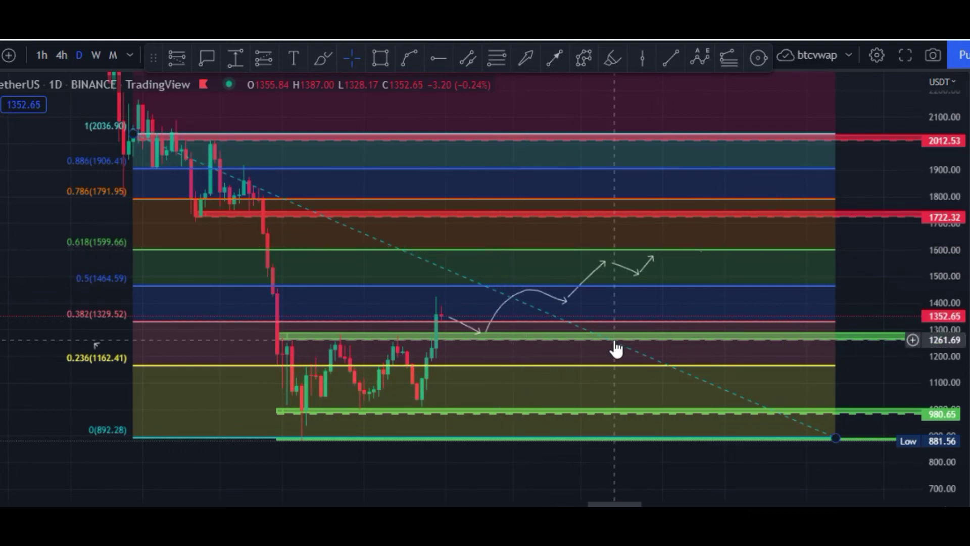
Undo the accidental 1261.19 support move and delete the 2036.90–892.28 Fibonacci retracement.
drag(472, 338, 478, 338)
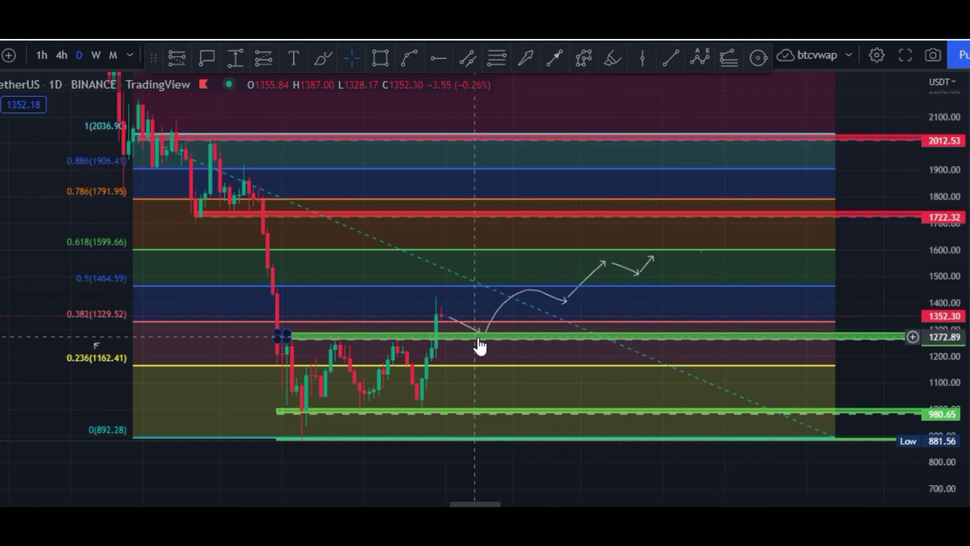
key(ctrl+z)
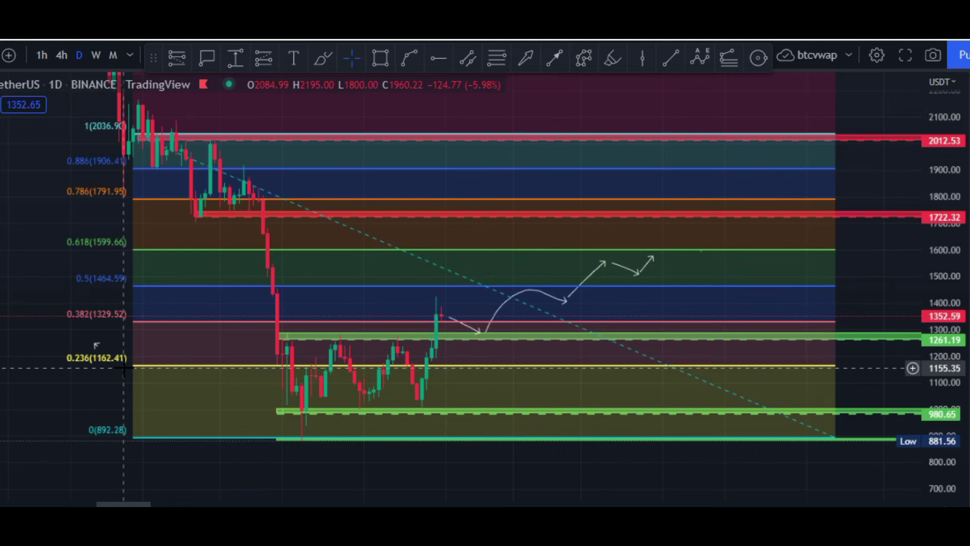
click(834, 412)
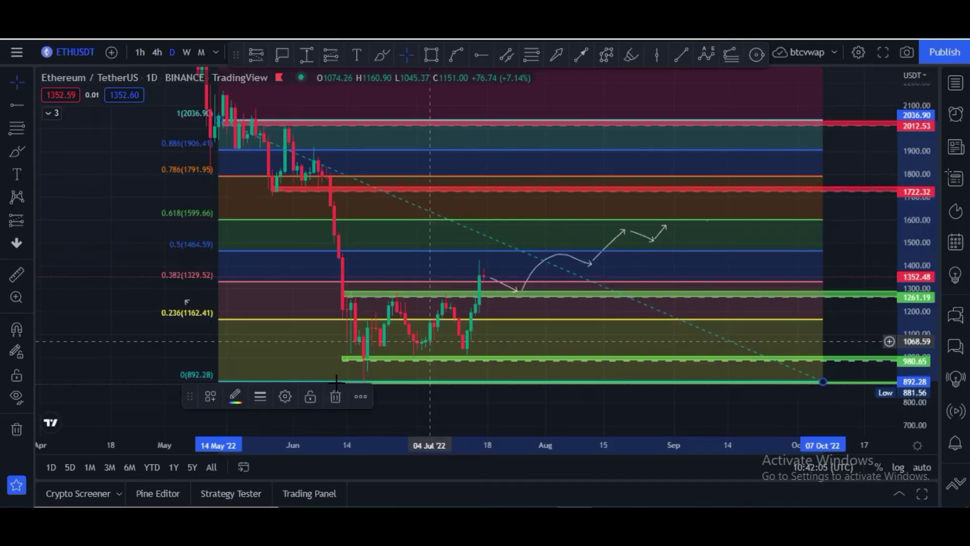
click(335, 396)
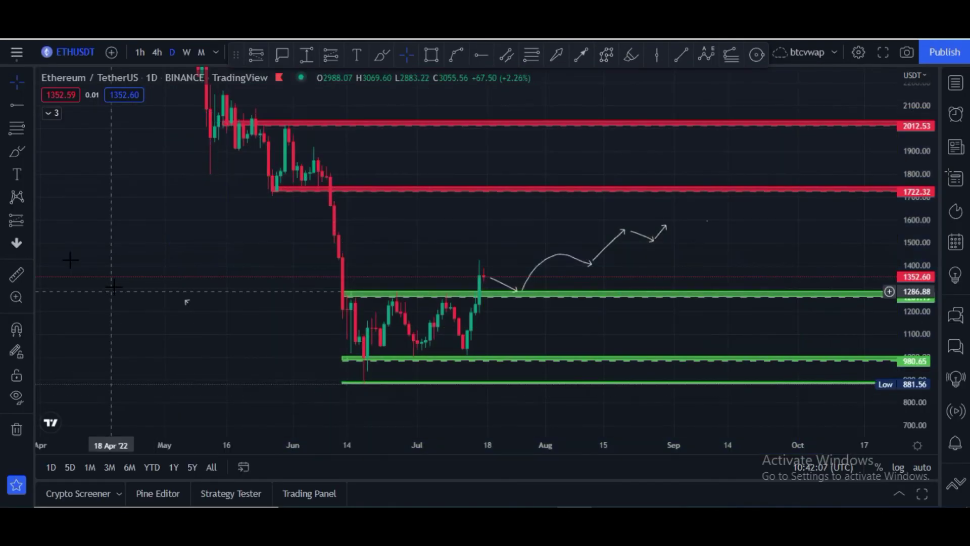
Draw a Fibonacci retracement from the June low at 875.49 up to the 1426.81 high.
click(15, 134)
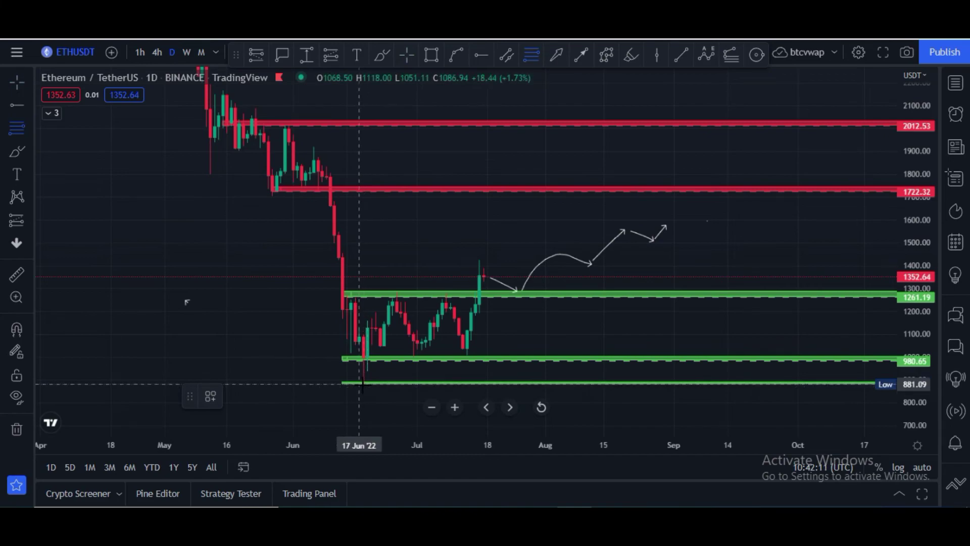
click(363, 386)
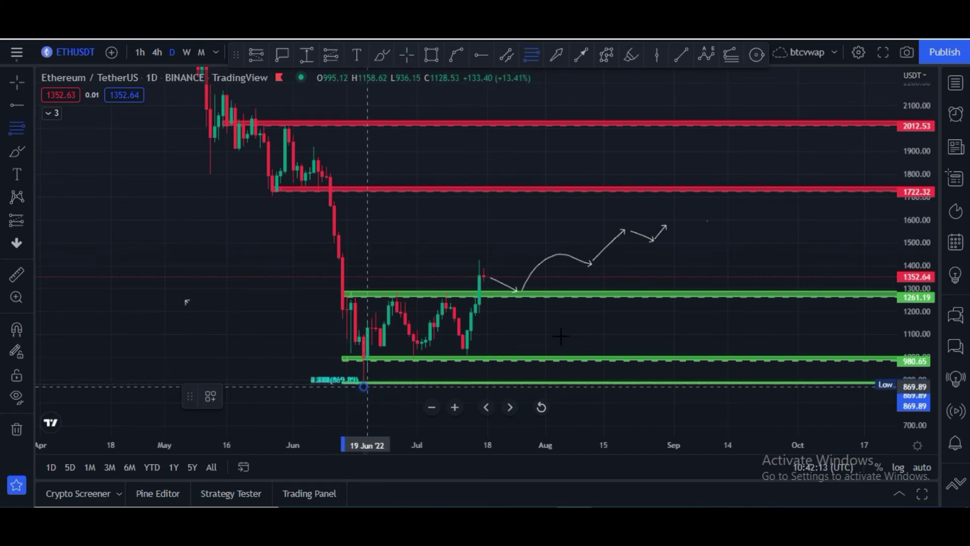
click(807, 259)
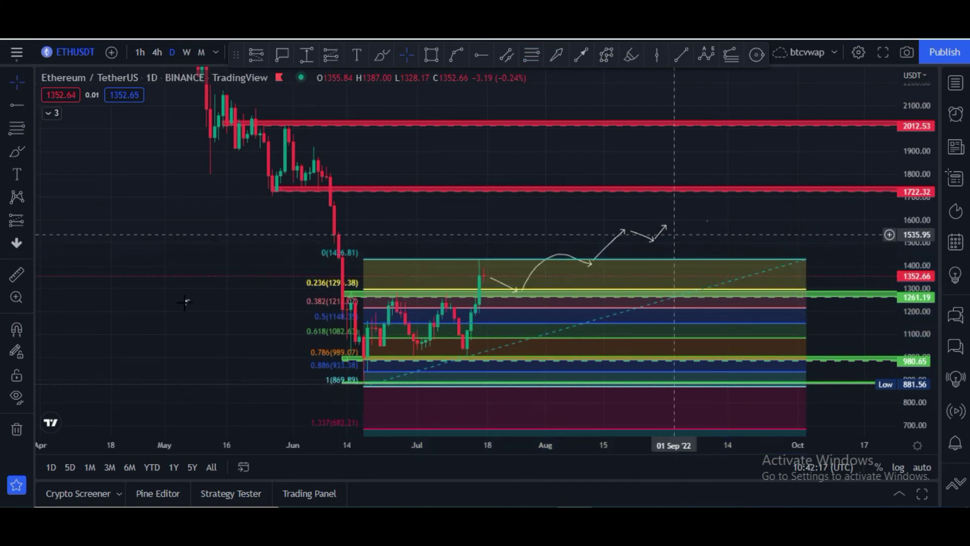
Shift the retracement's low anchor to early June and stretch the price scale vertically.
drag(182, 308, 173, 212)
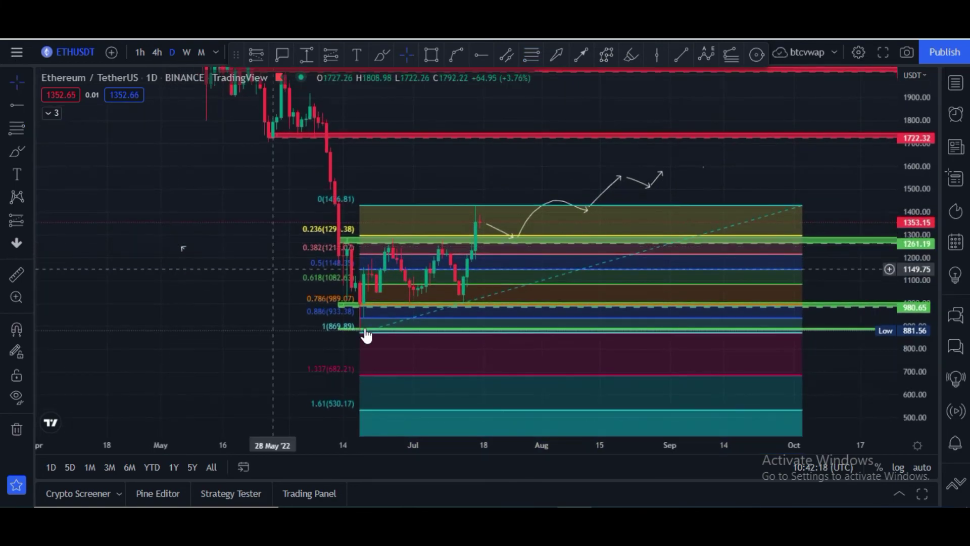
drag(359, 334, 285, 332)
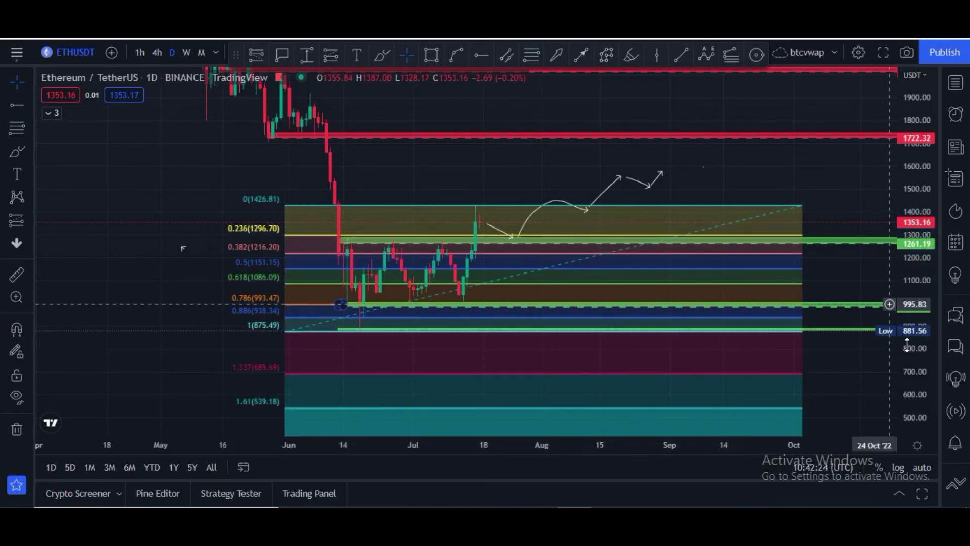
drag(914, 365, 920, 319)
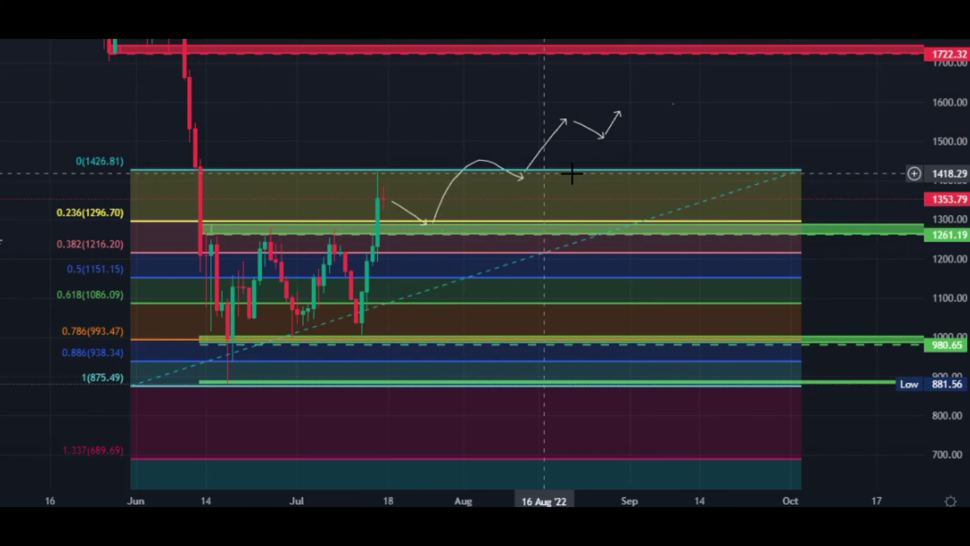
click(520, 177)
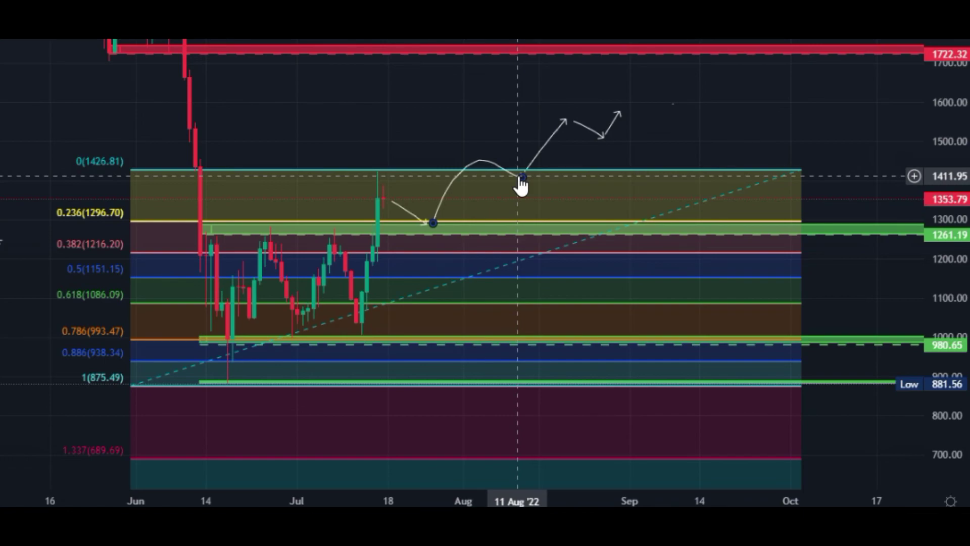